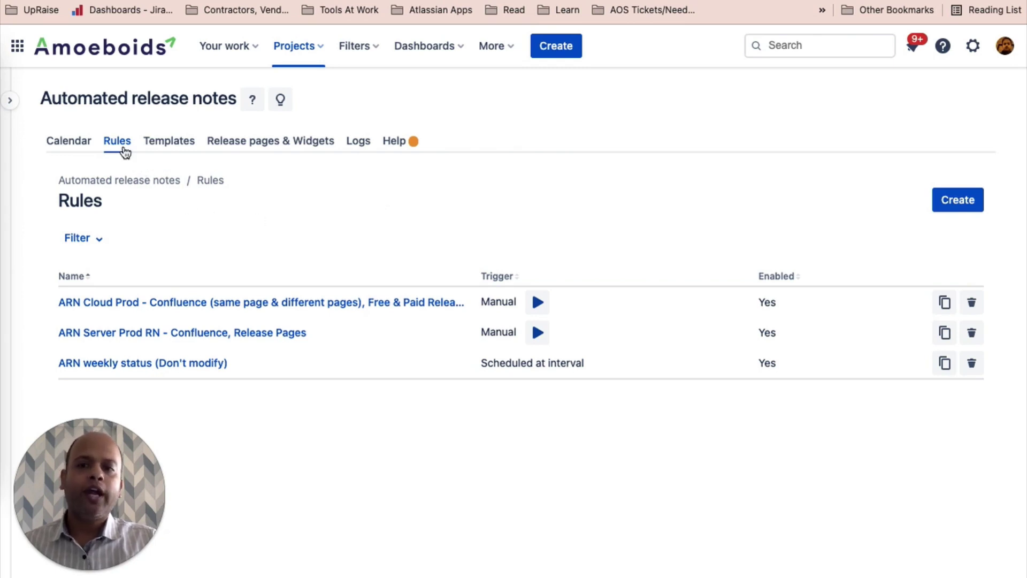
- Start a manually triggered rule named 'Dummy rule' from the Rules page
left_click(160, 148)
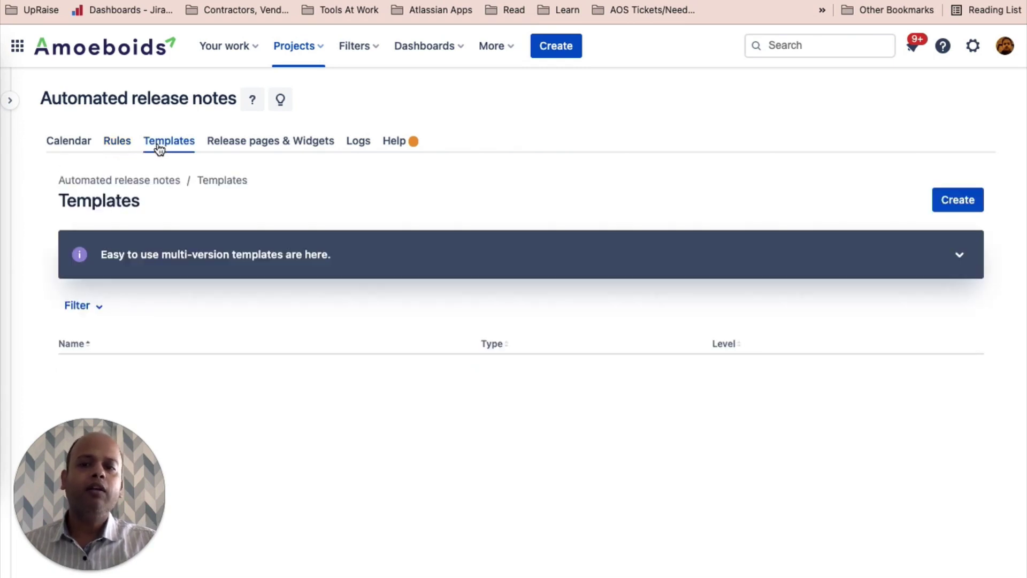
left_click(119, 146)
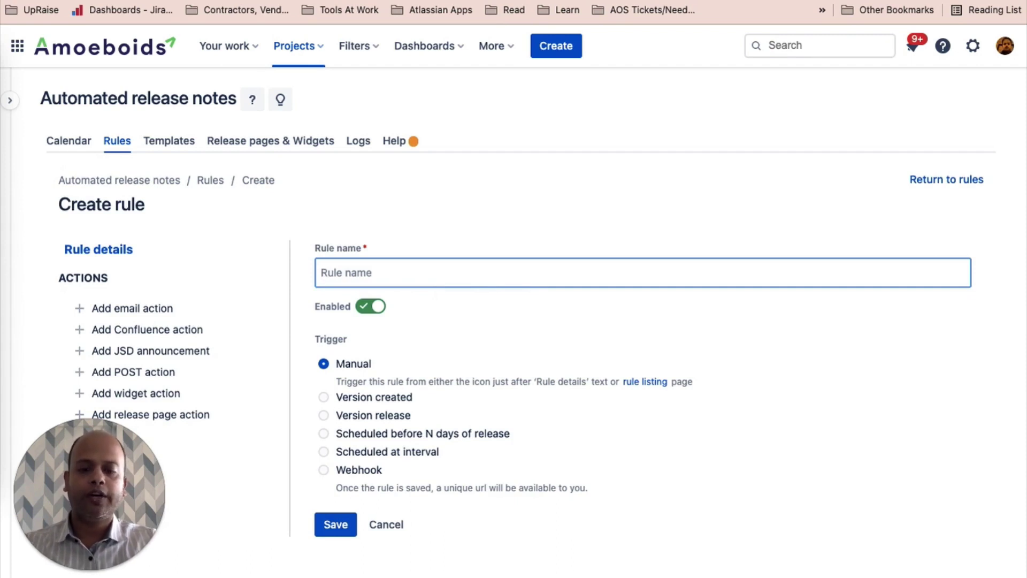
type("Dummy r")
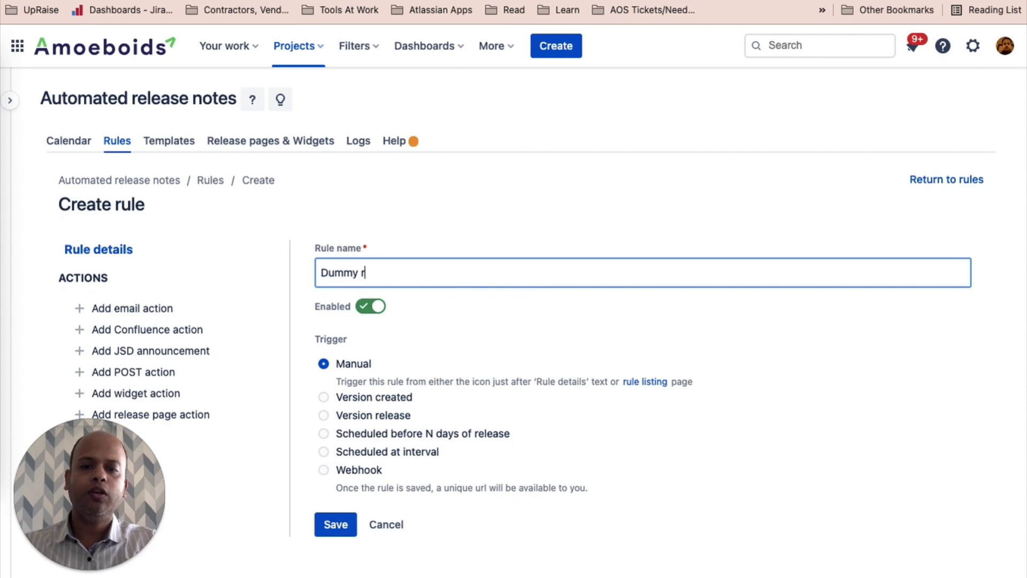
type("ule")
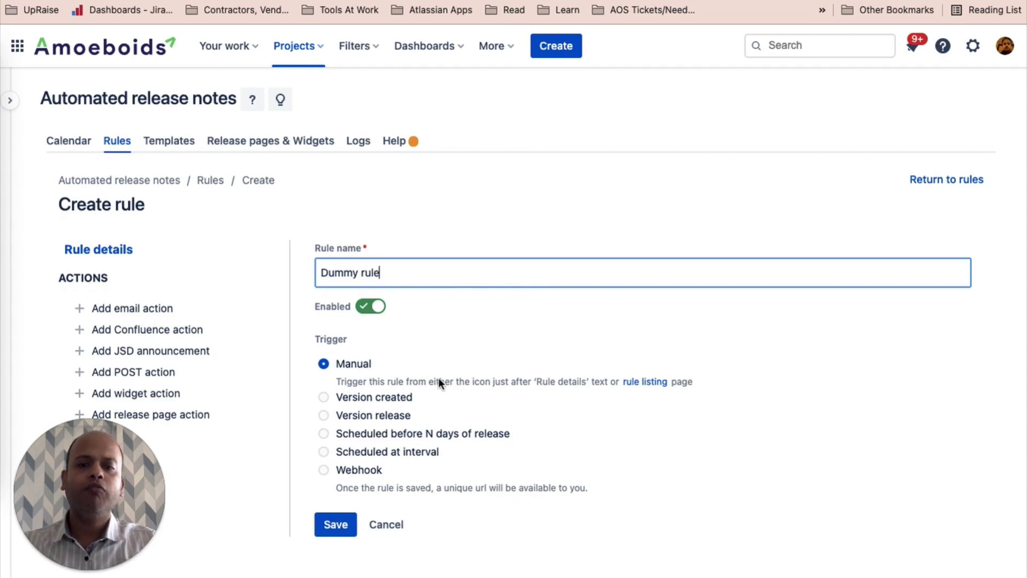
- Save the new Dummy rule and scroll to its email action
left_click(340, 526)
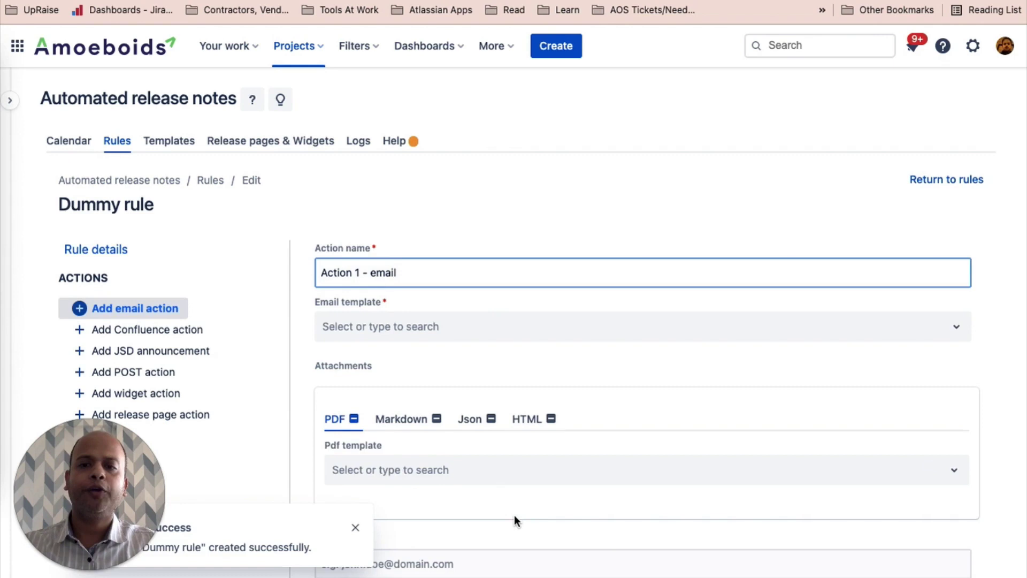
scroll(515, 518, "down", 2)
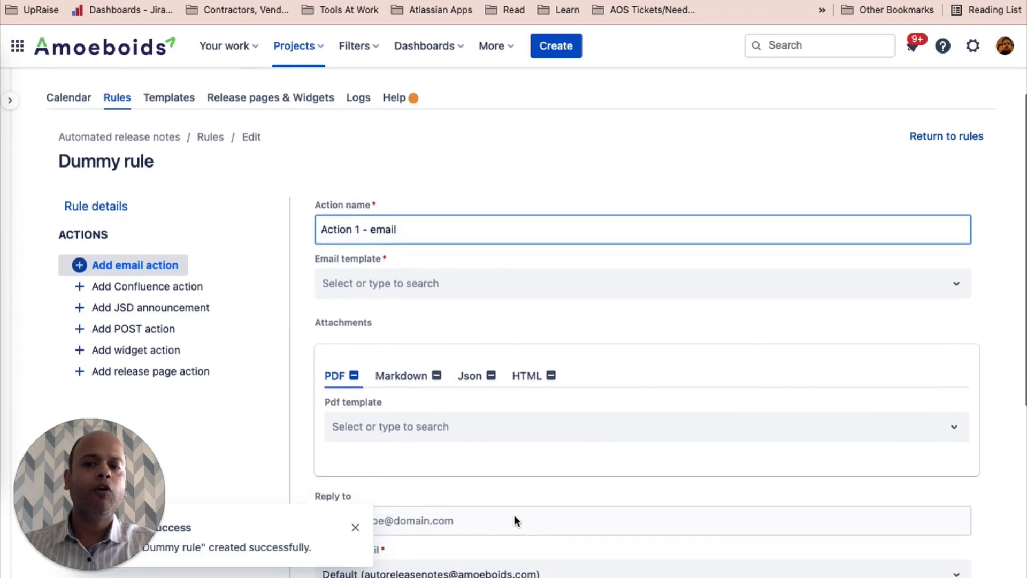
scroll(514, 519, "down", 1)
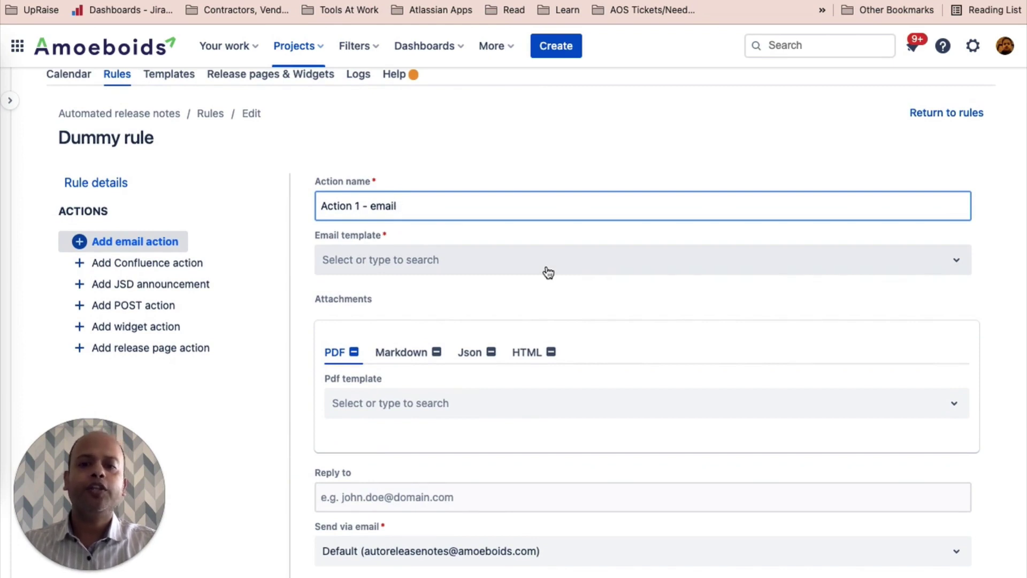
- Set the email template to Manual Release Email and send to plain email addresses
left_click(548, 273)
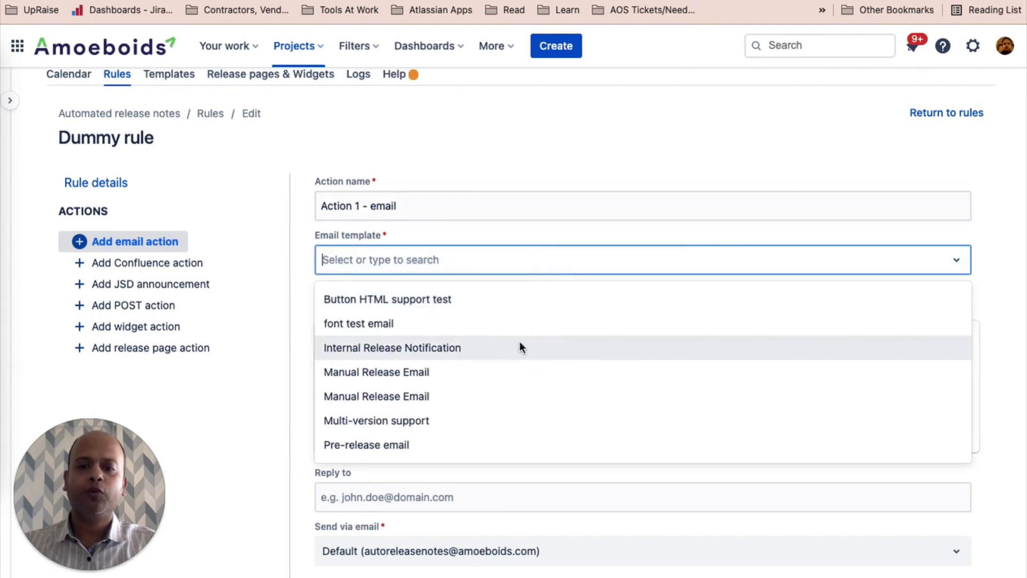
scroll(519, 342, "down", 1)
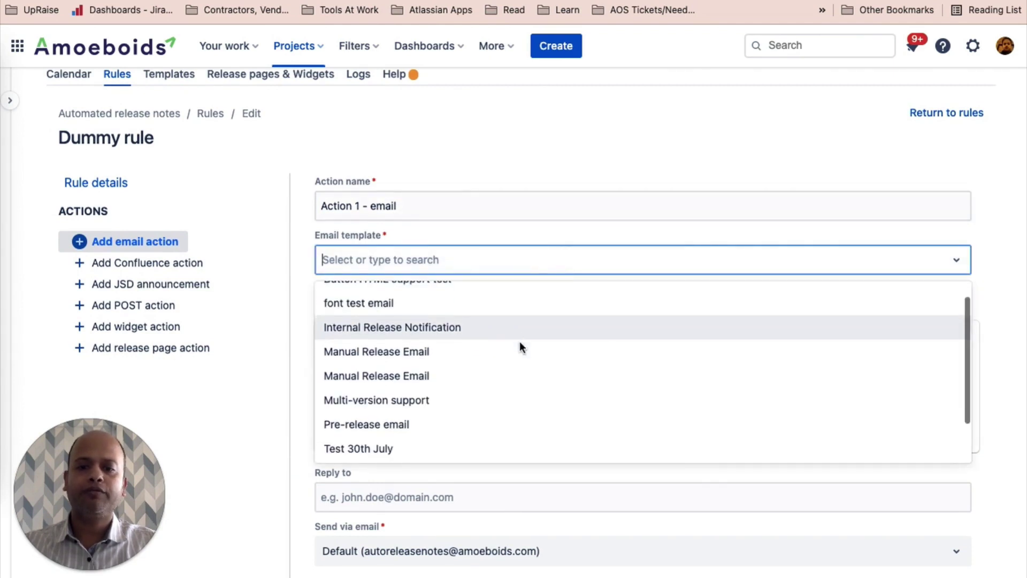
left_click(470, 352)
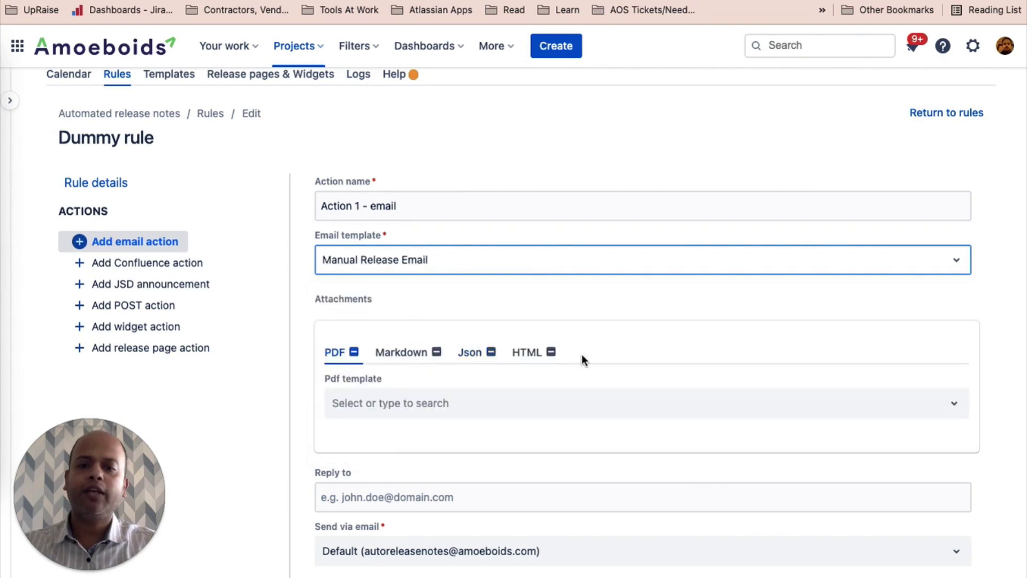
scroll(583, 357, "down", 5)
scroll(582, 354, "down", 2)
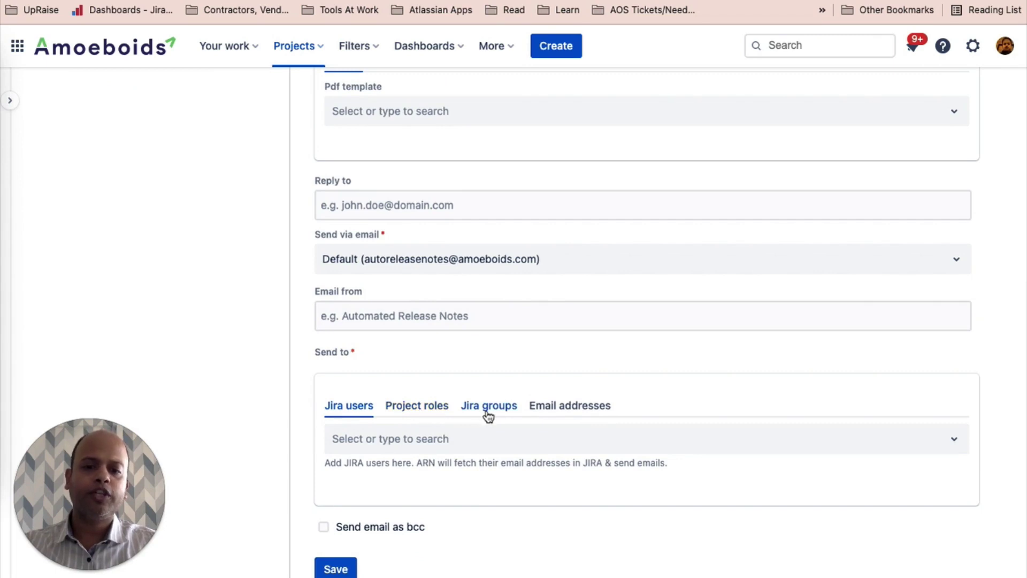
left_click(575, 410)
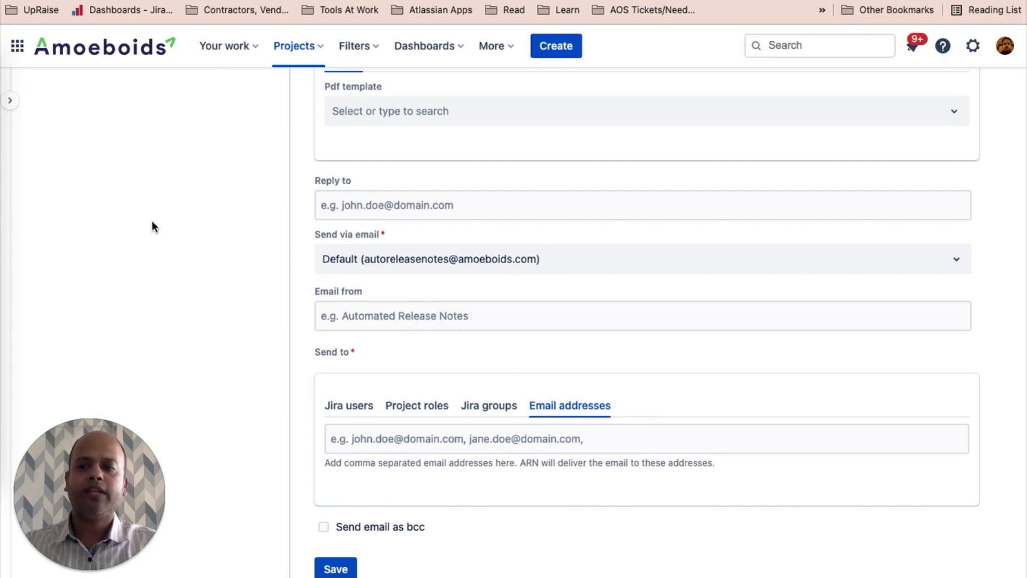
mouse_move(2, 252)
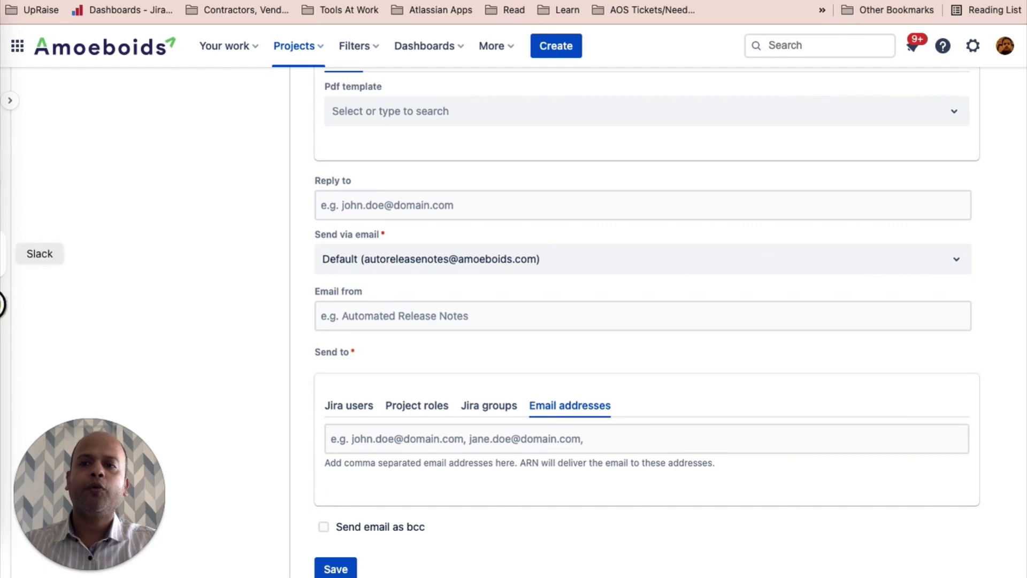
- In Slack, create a public channel named 'dummy-channel'
left_click(2, 248)
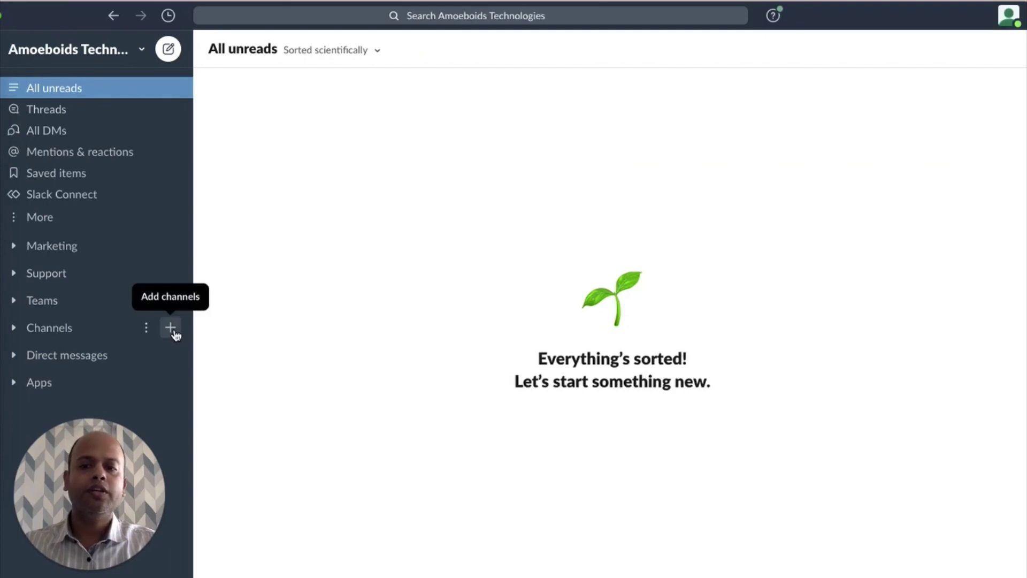
left_click(170, 328)
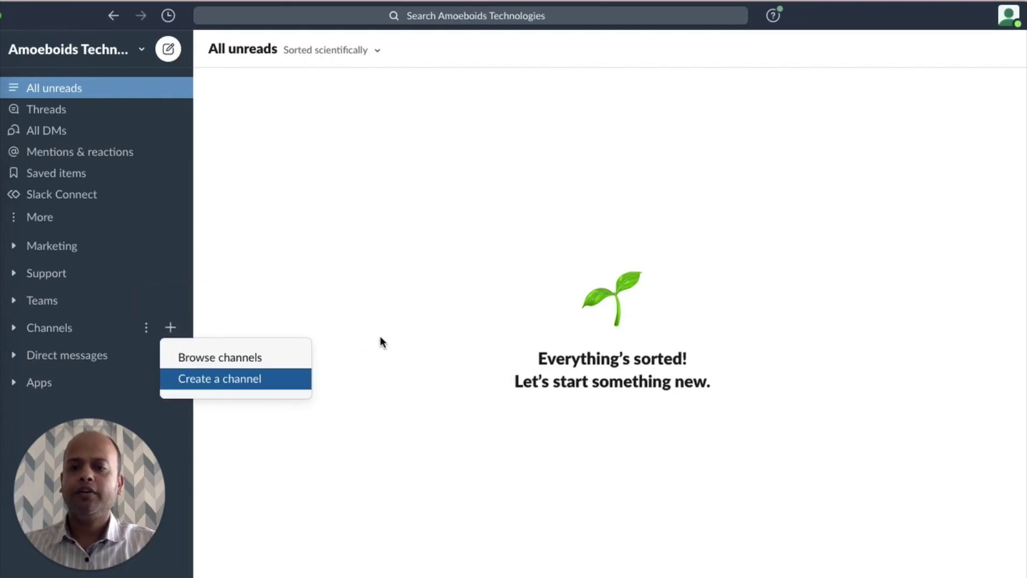
key("Return")
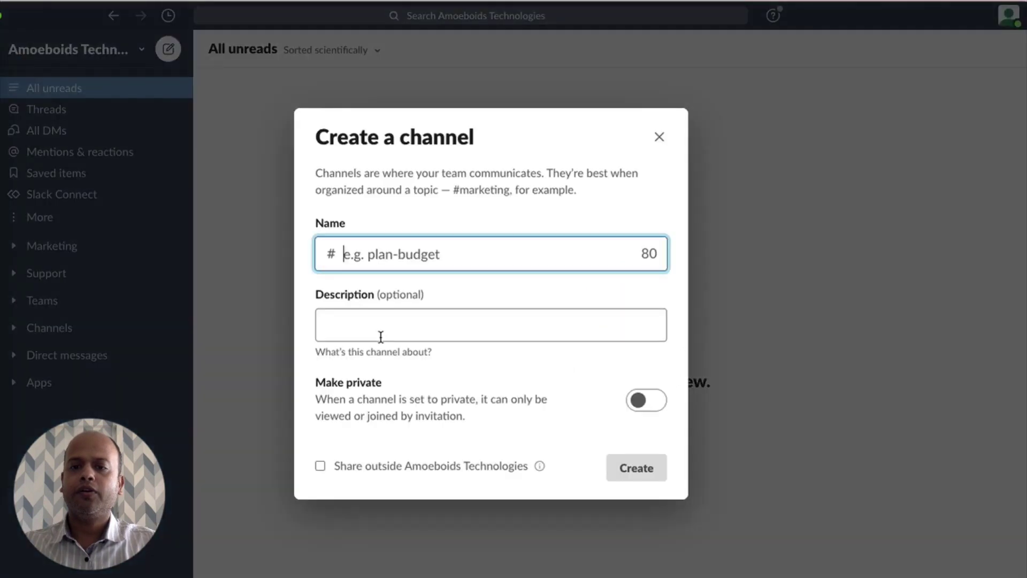
type("dummy-")
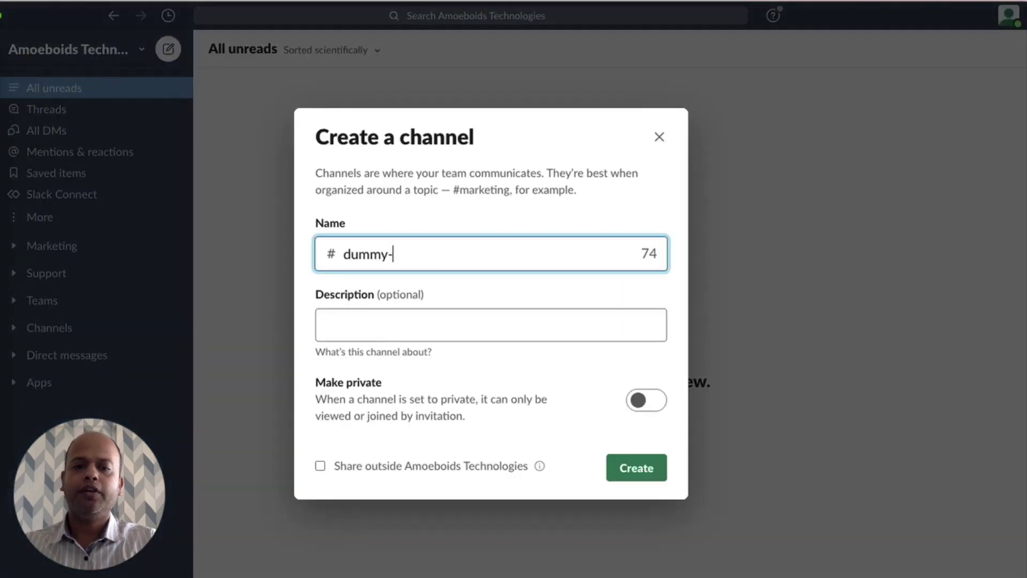
type("channel")
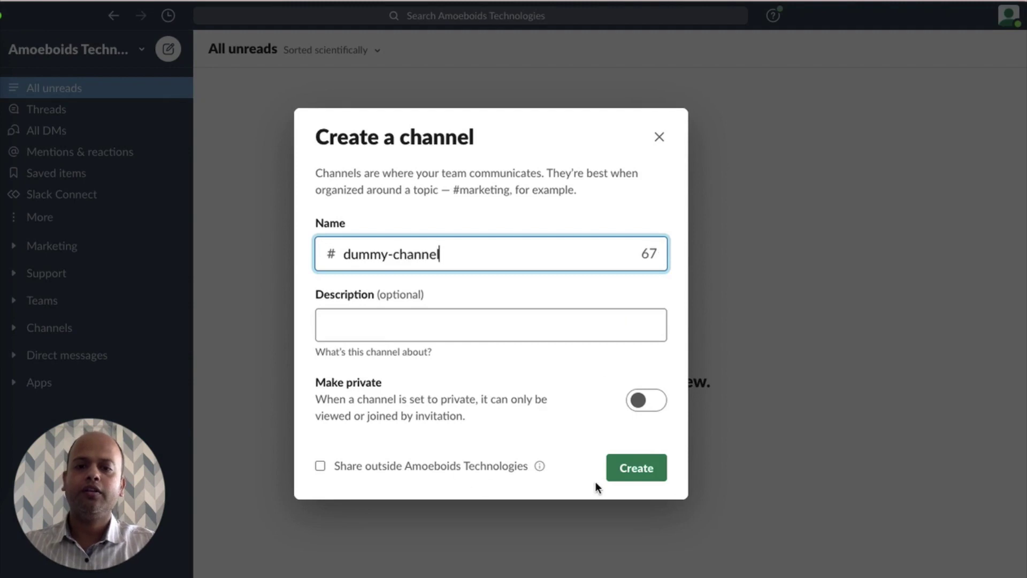
left_click(634, 476)
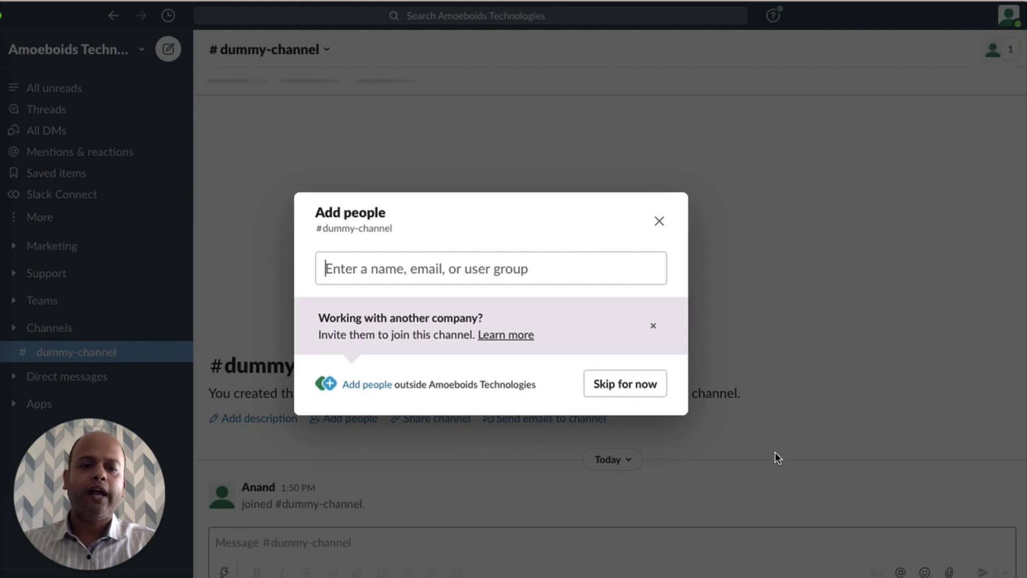
- Generate an email address for #dummy-channel and copy it
left_click(711, 407)
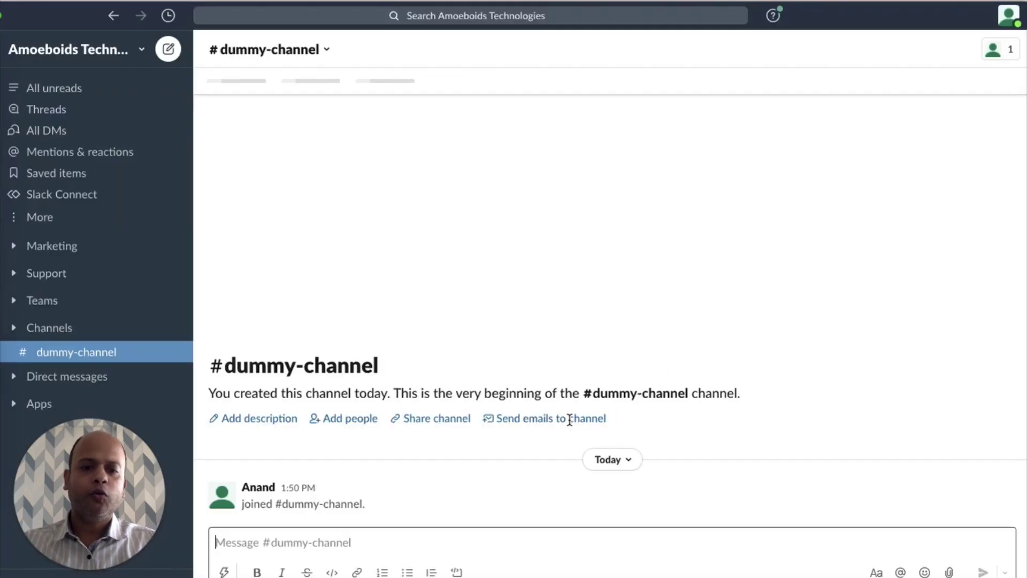
left_click(538, 422)
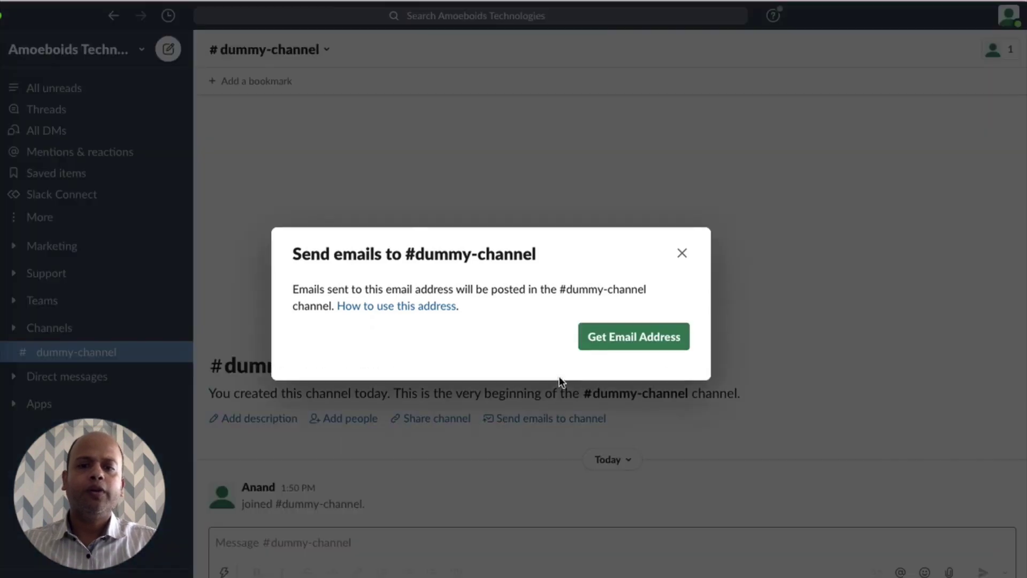
left_click(622, 342)
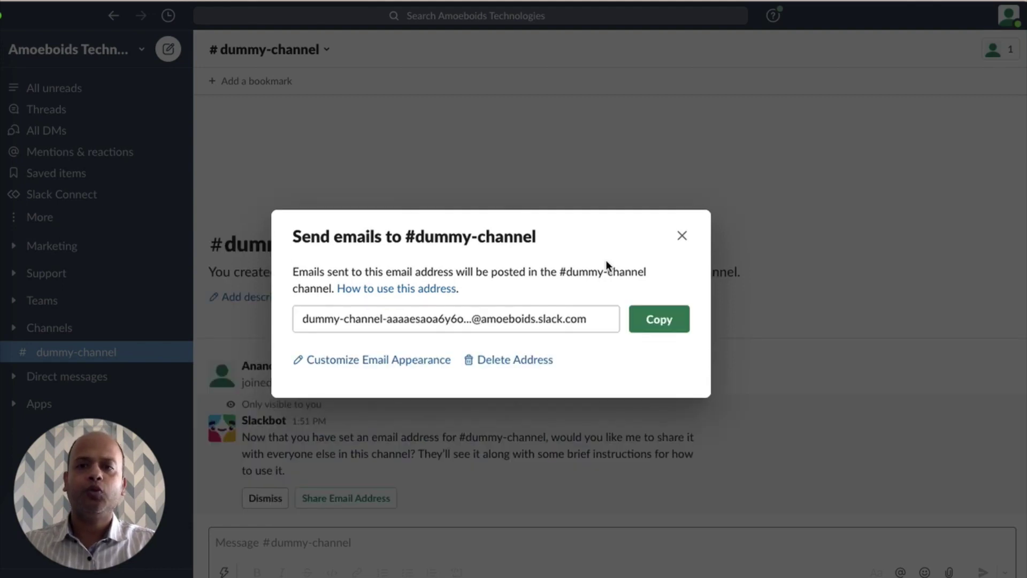
left_click(656, 323)
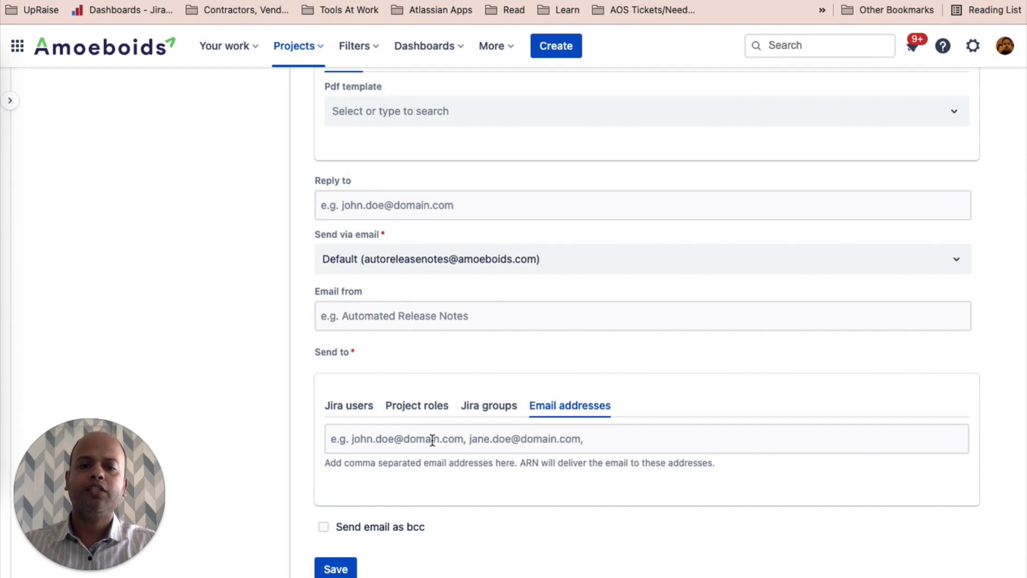
- Paste the #dummy-channel email address as recipient and save the email action
left_click(433, 439)
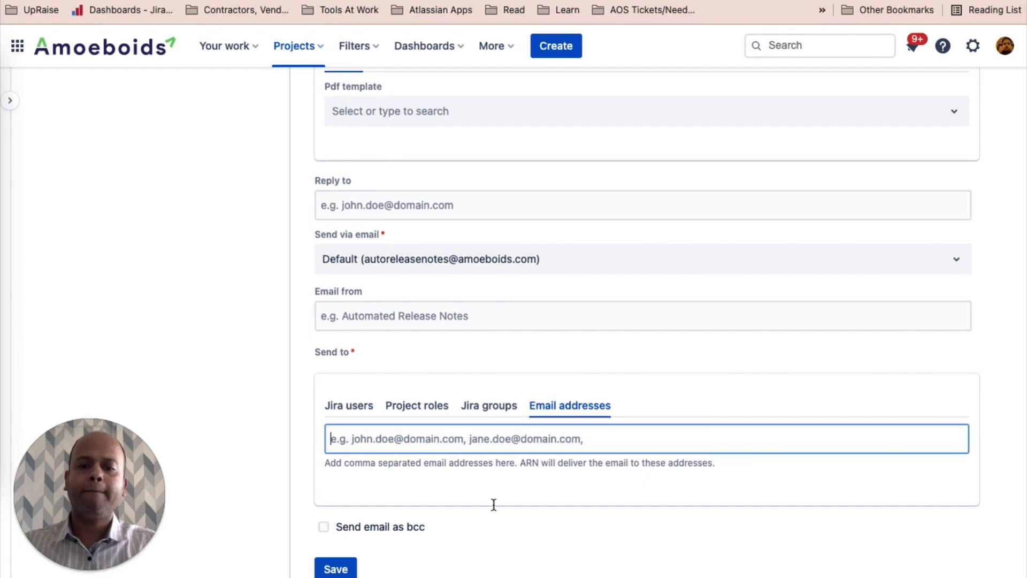
key("super+v")
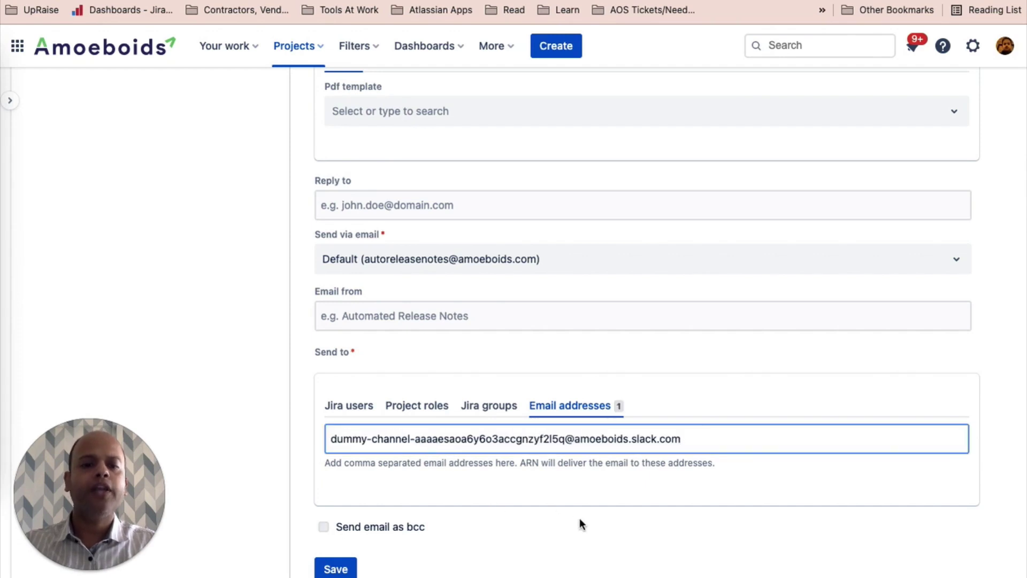
left_click(330, 570)
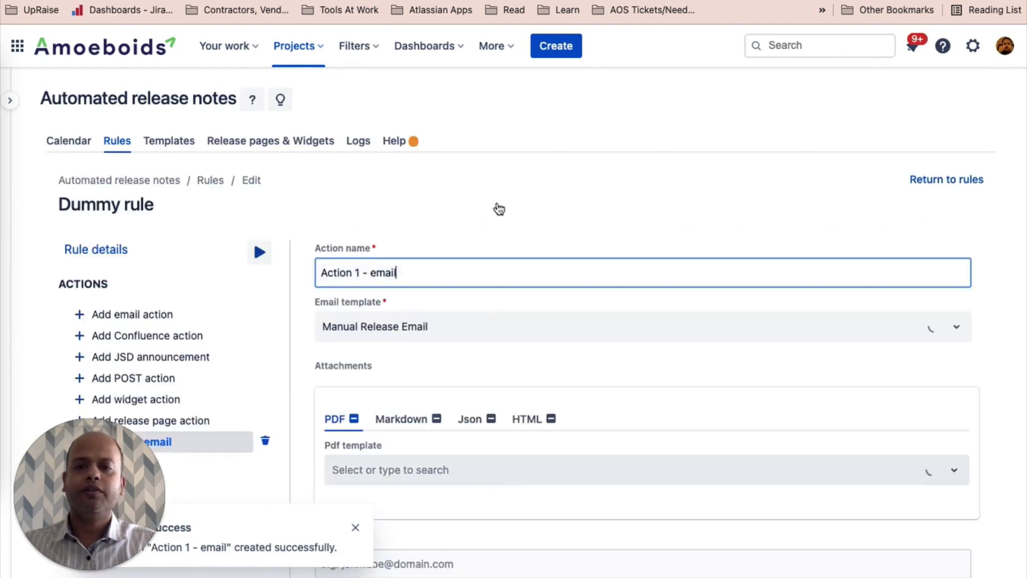
- Run the Dummy rule manually with version 3.4 selected
scroll(502, 191, "down", 1)
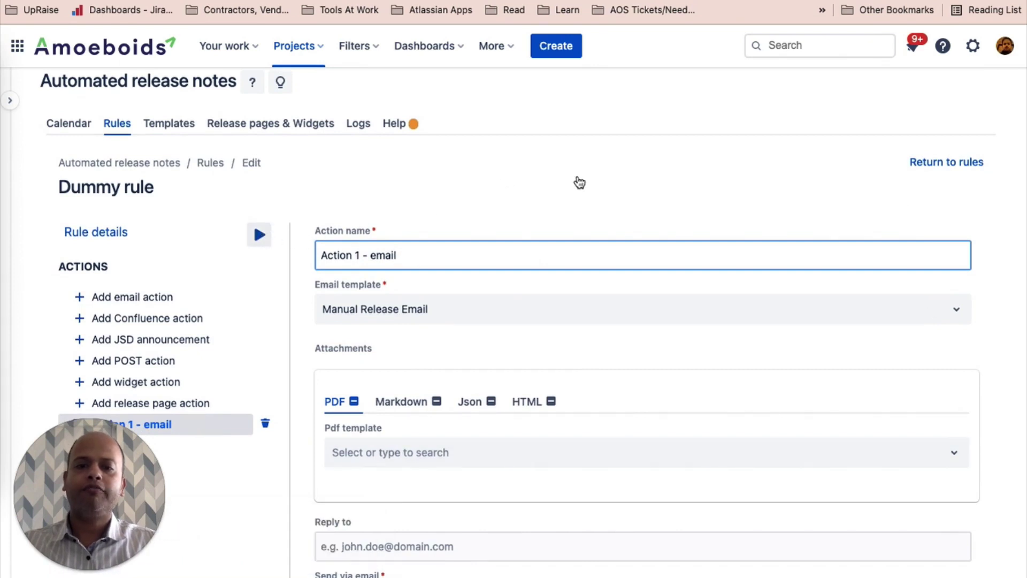
left_click(260, 234)
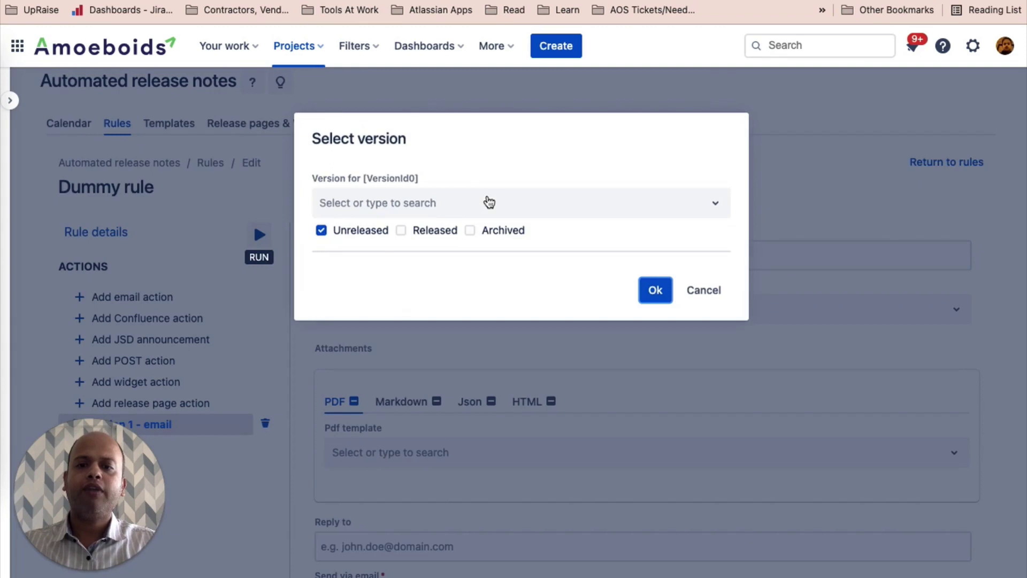
left_click(481, 210)
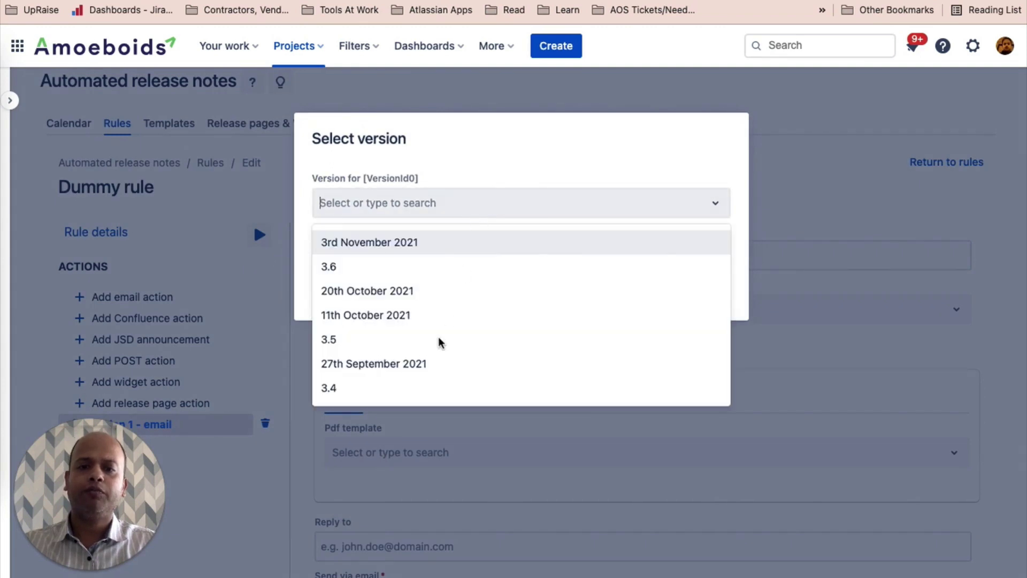
left_click(393, 388)
left_click(656, 291)
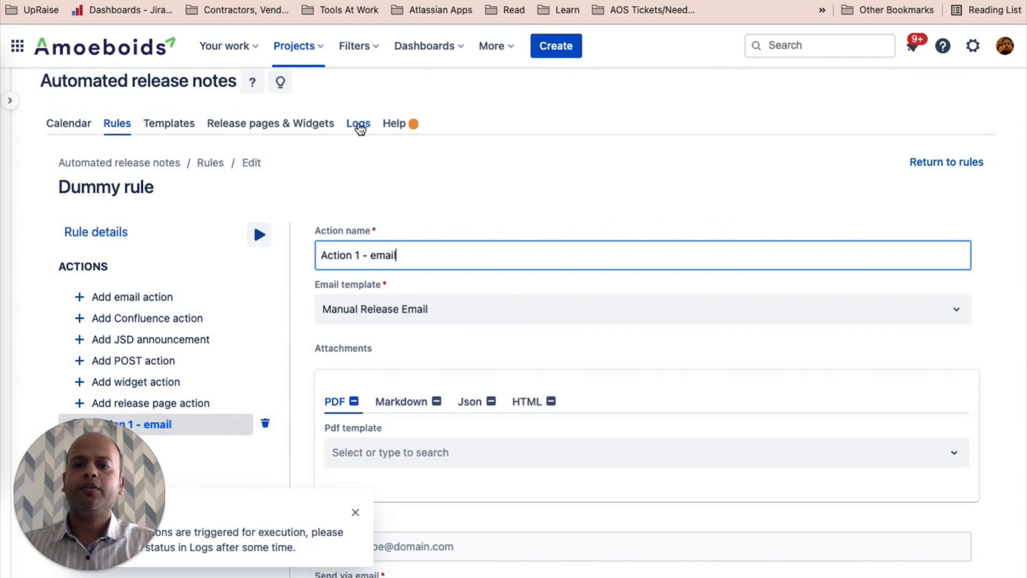
- Refresh the Logs until the Dummy rule run shows Success, then return to Slack
left_click(359, 125)
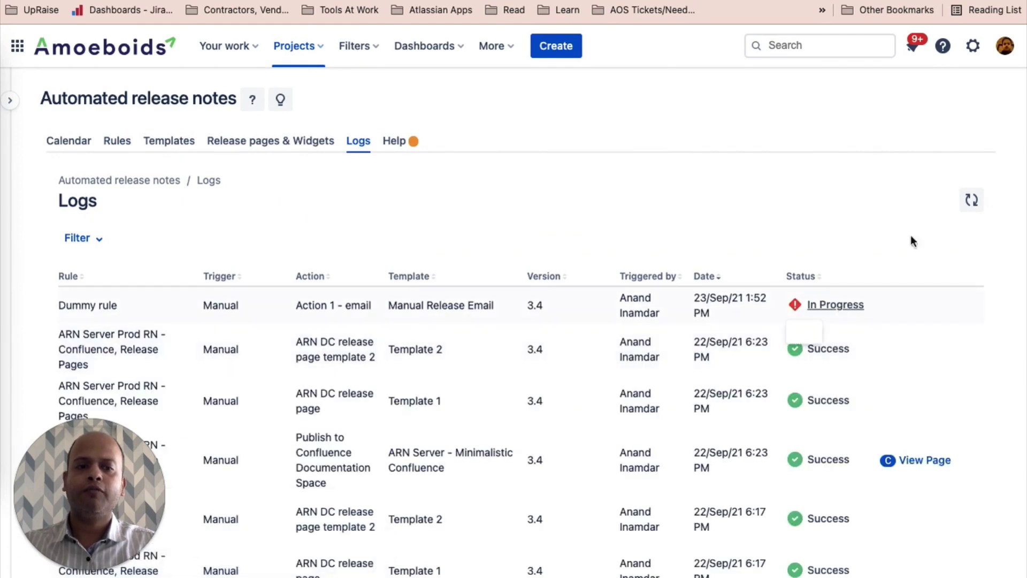
left_click(971, 201)
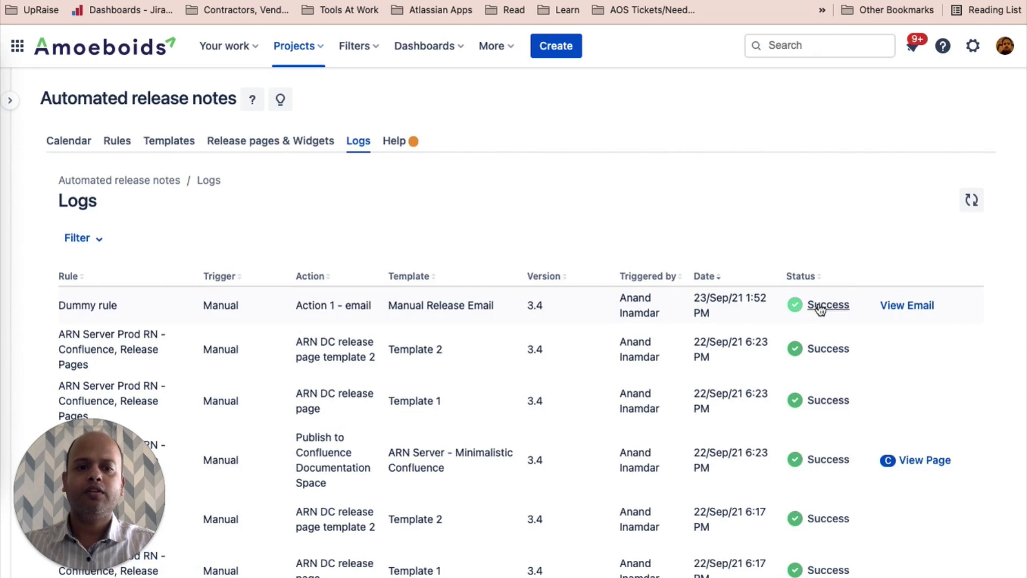
left_click(2, 304)
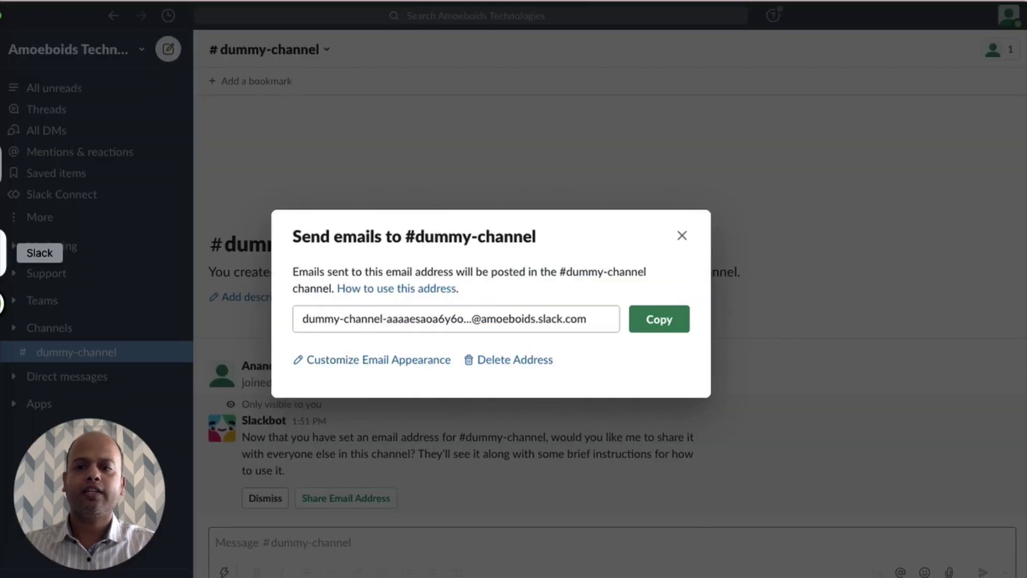
- Close the email-address dialog and scroll through the version 3.4 release notes email
left_click(682, 239)
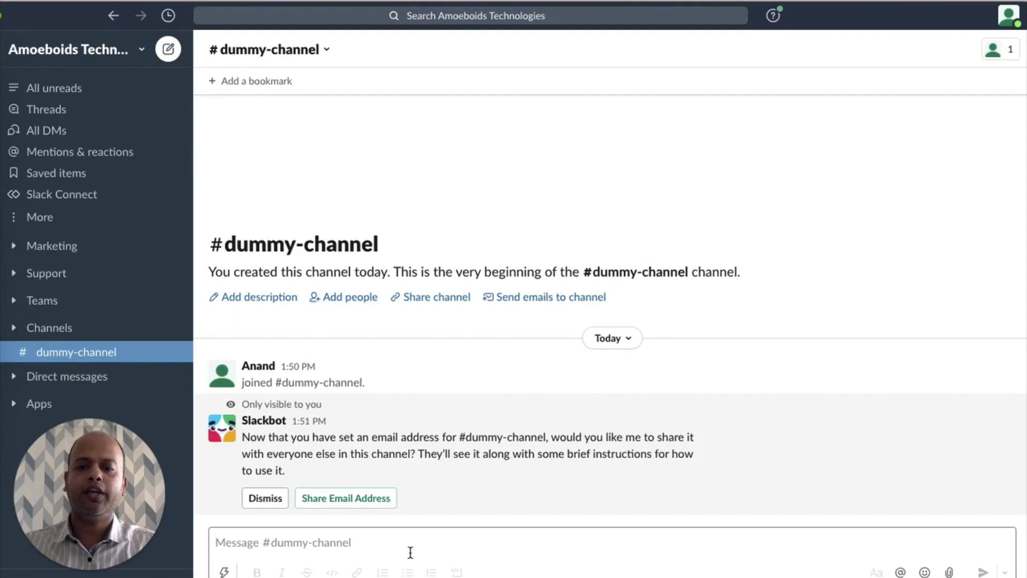
scroll(573, 461, "down", 8)
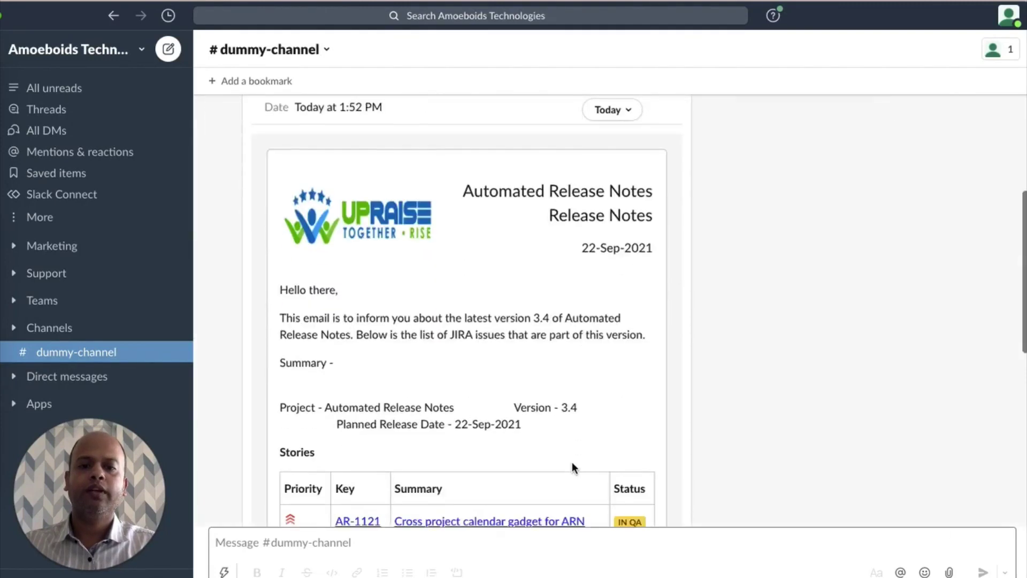
scroll(573, 466, "down", 5)
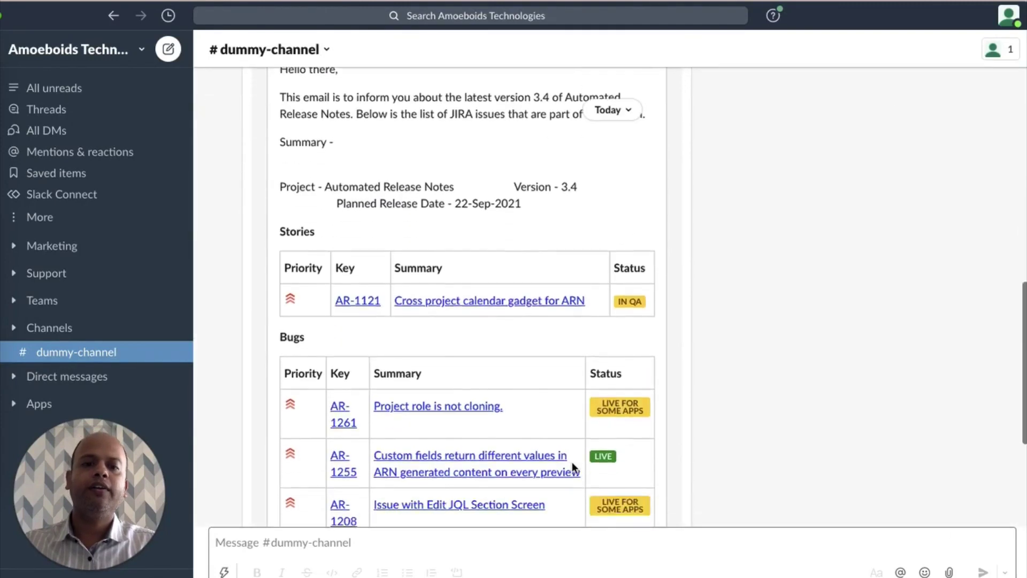
scroll(573, 466, "down", 4)
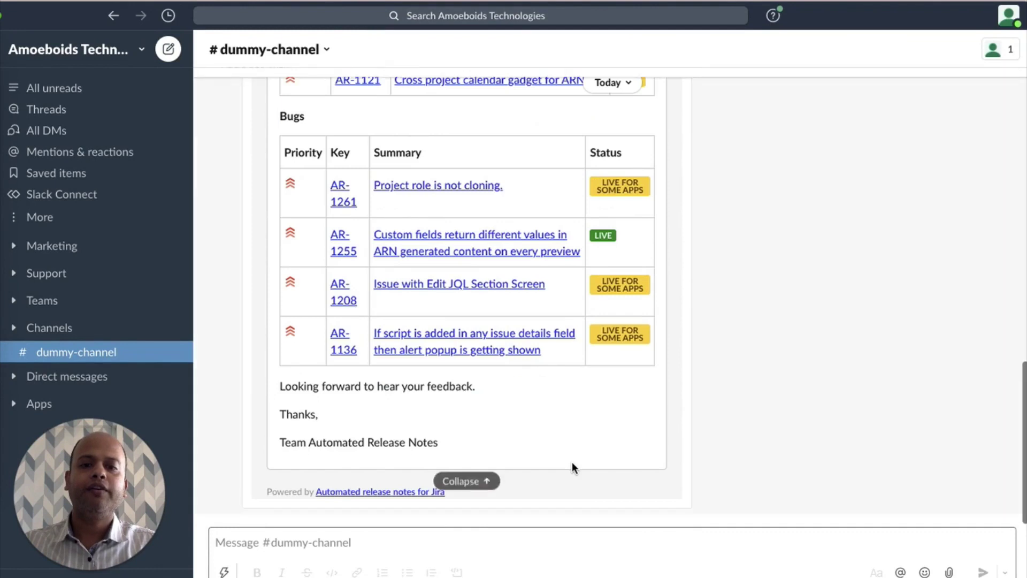
scroll(573, 466, "up", 12)
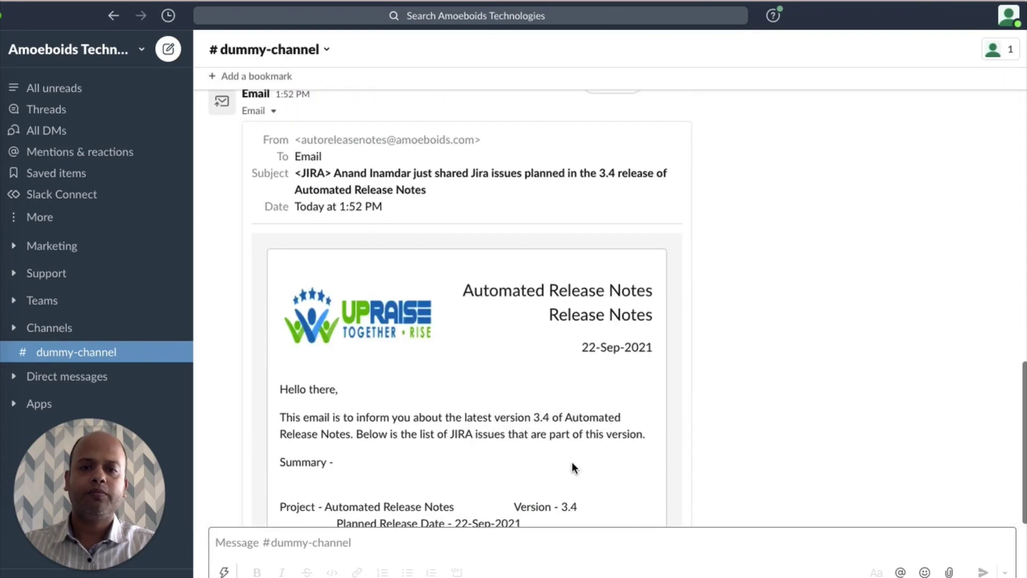